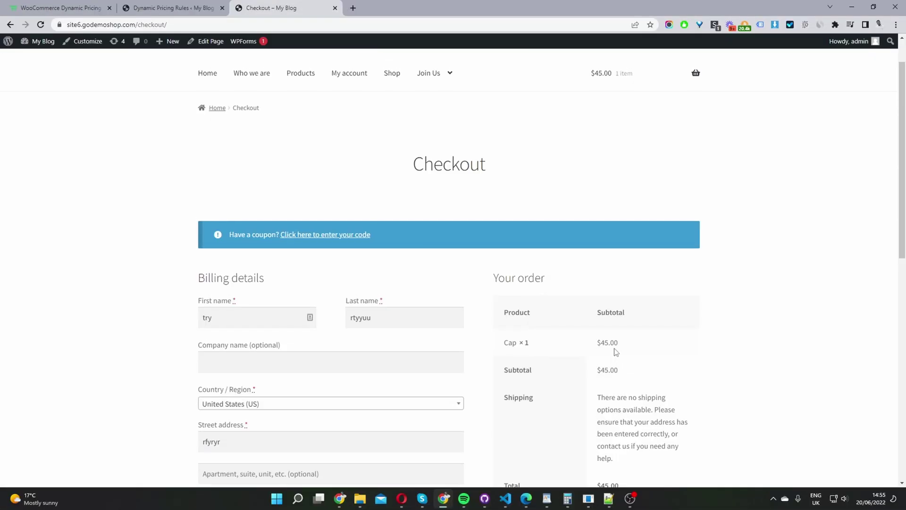
Step: Select PayPal as the checkout payment method and highlight the resulting $4.50 Checkout Fees amount
{"action": "scroll", "coordinate": [615, 350], "scroll_direction": "down", "scroll_amount": 4}
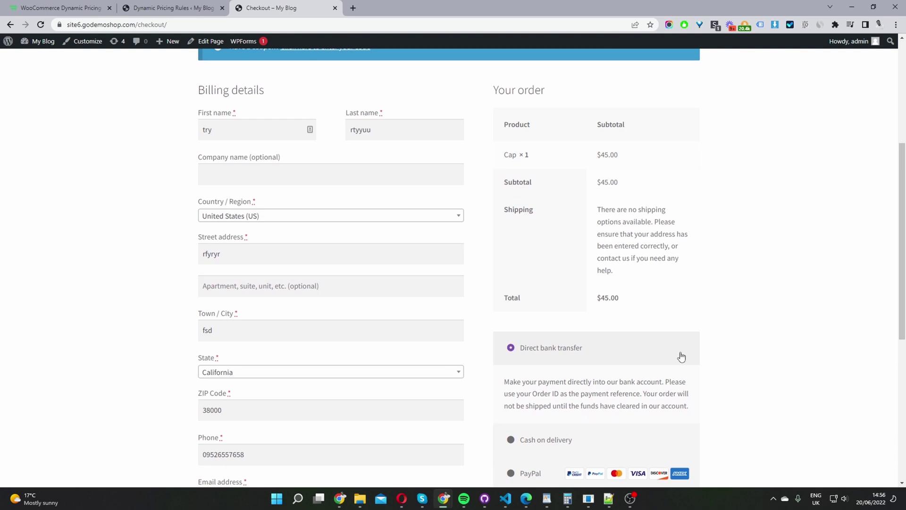
{"action": "scroll", "coordinate": [614, 359], "scroll_direction": "down", "scroll_amount": 2}
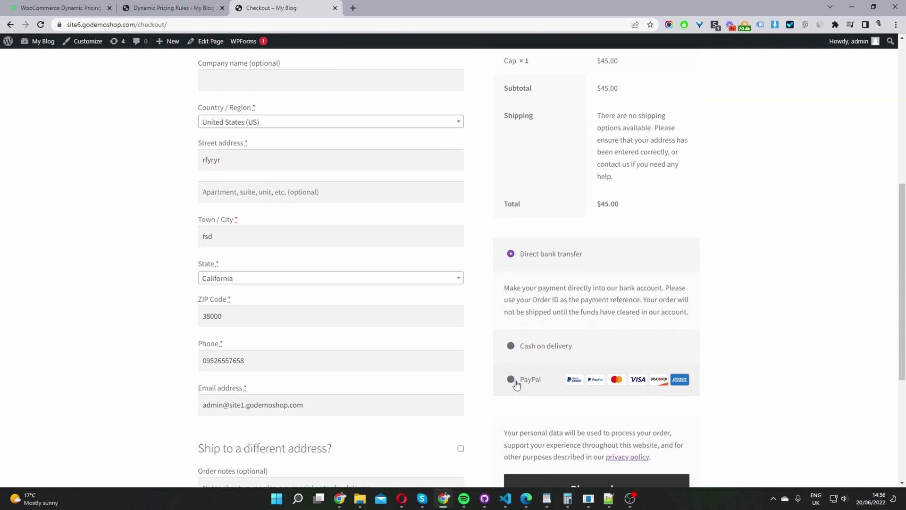
{"action": "left_click", "coordinate": [513, 380]}
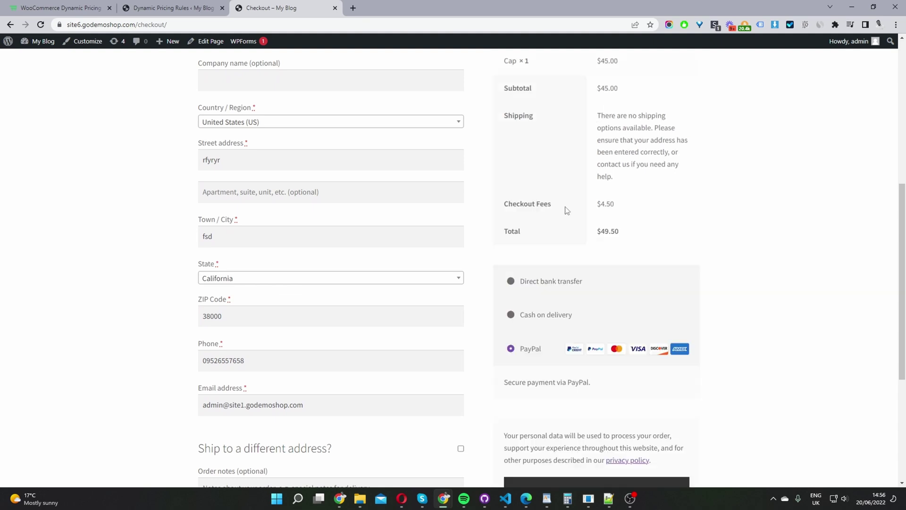
{"action": "left_click_drag", "start_coordinate": [622, 209], "coordinate": [590, 200]}
Step: Switch to the woosuite.com Dynamic Pricing & Discount Rules plugin page
{"action": "left_click", "coordinate": [88, 8]}
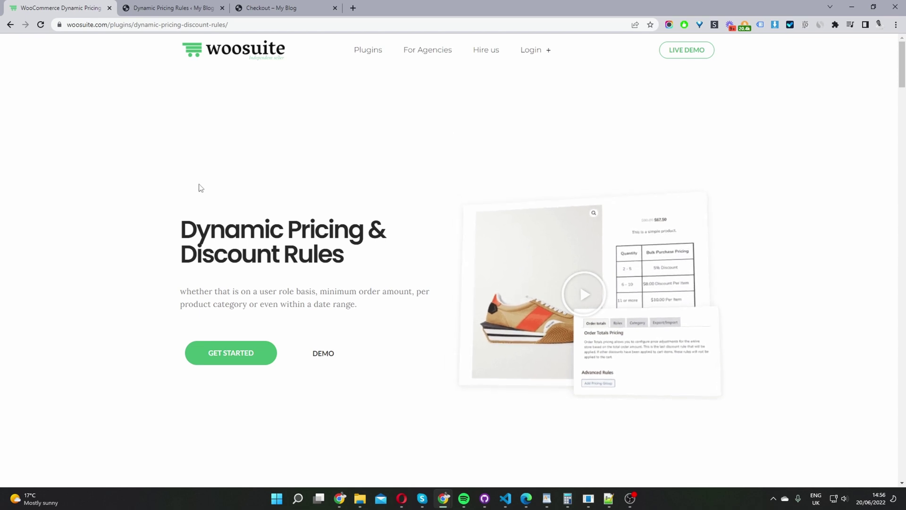
Step: Go to the WordPress admin Dashboard and reveal the Woosuite sidebar submenu with Dynamic Pricing Rules
{"action": "left_click", "coordinate": [188, 9]}
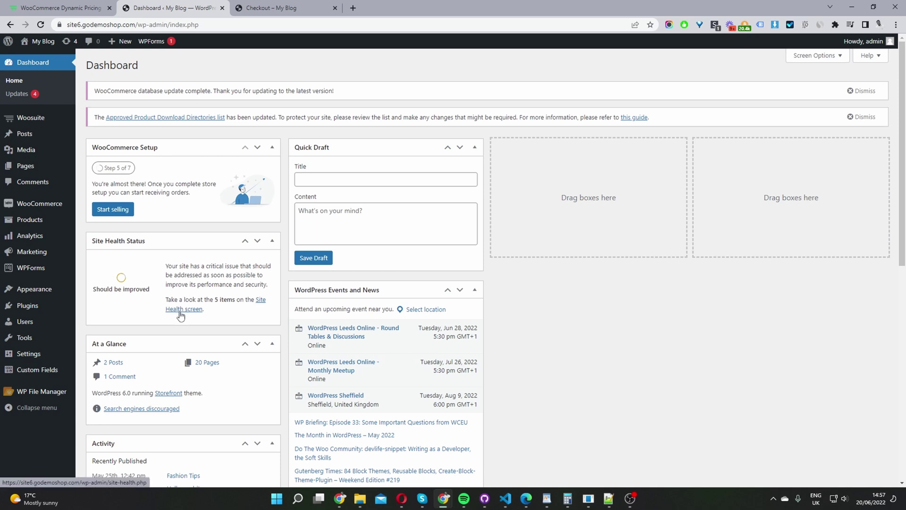
{"action": "mouse_move", "coordinate": [47, 369]}
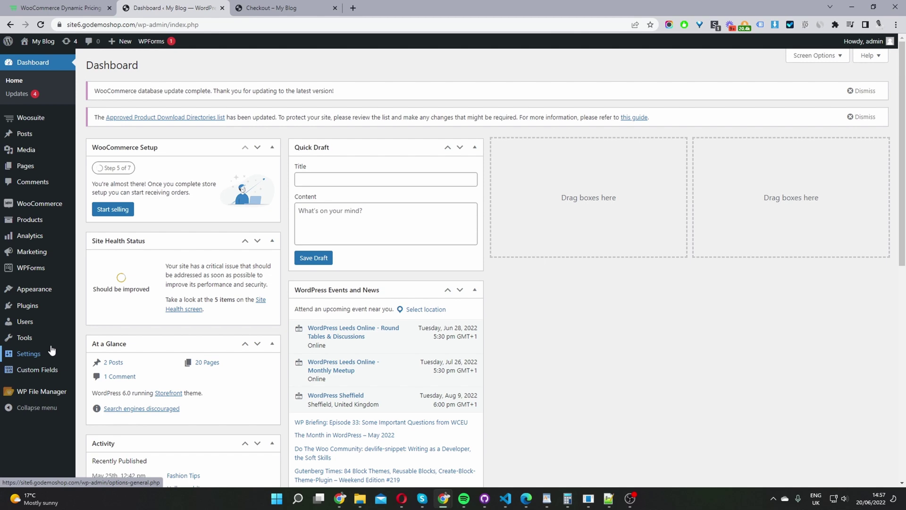
{"action": "mouse_move", "coordinate": [39, 306]}
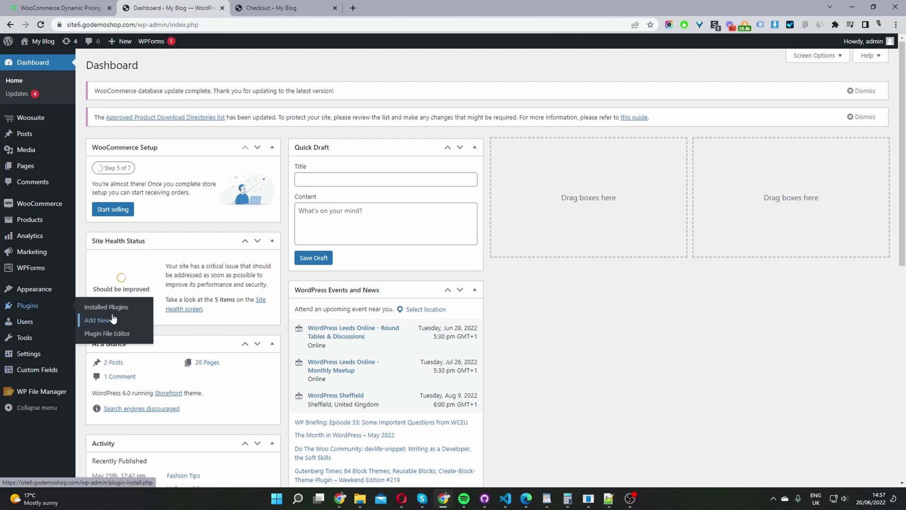
{"action": "mouse_move", "coordinate": [47, 121]}
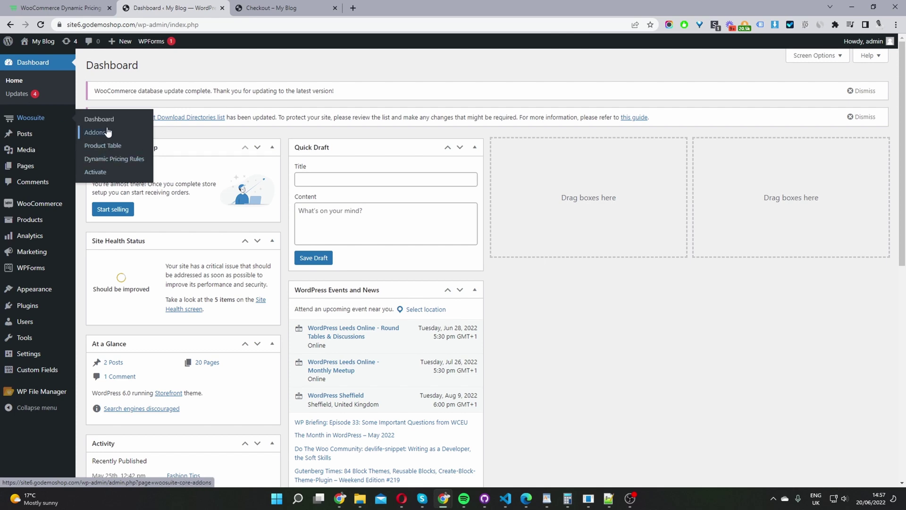
Step: Open the Woosuite Dynamic Pricing Rules Checkout fees tab and retitle the rule set 'Paypal handing fees'
{"action": "left_click", "coordinate": [115, 160]}
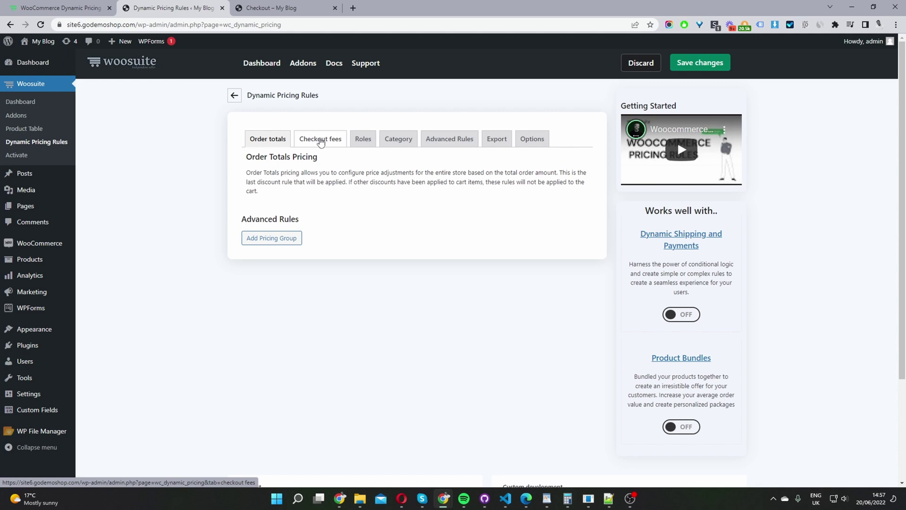
{"action": "left_click", "coordinate": [321, 140]}
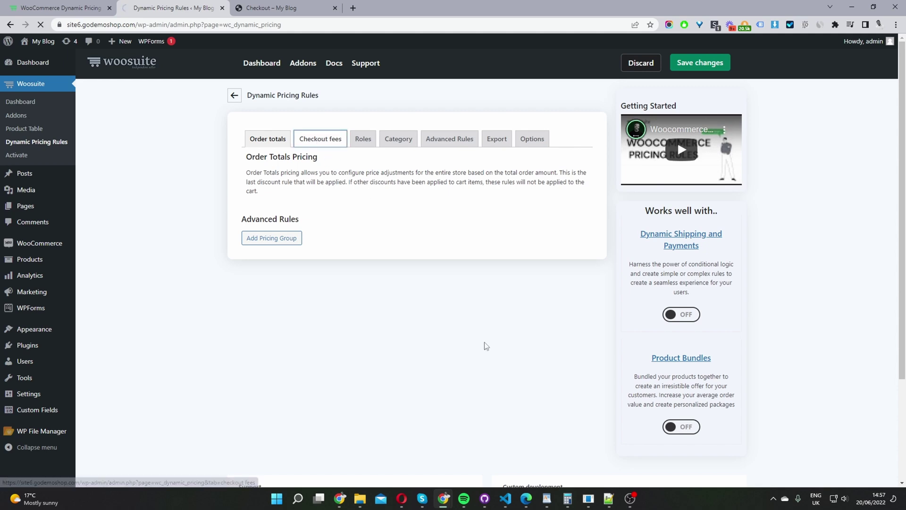
{"action": "left_click", "coordinate": [450, 239]}
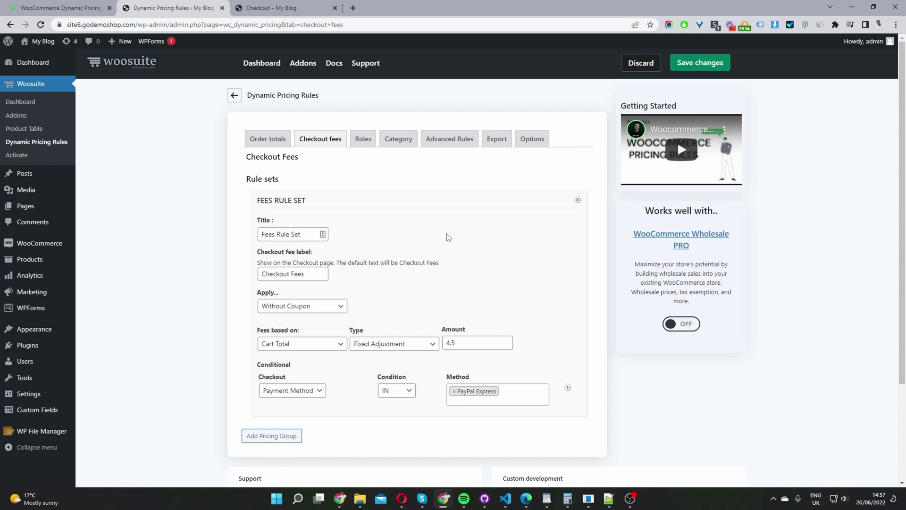
{"action": "left_click_drag", "start_coordinate": [304, 237], "coordinate": [255, 234]}
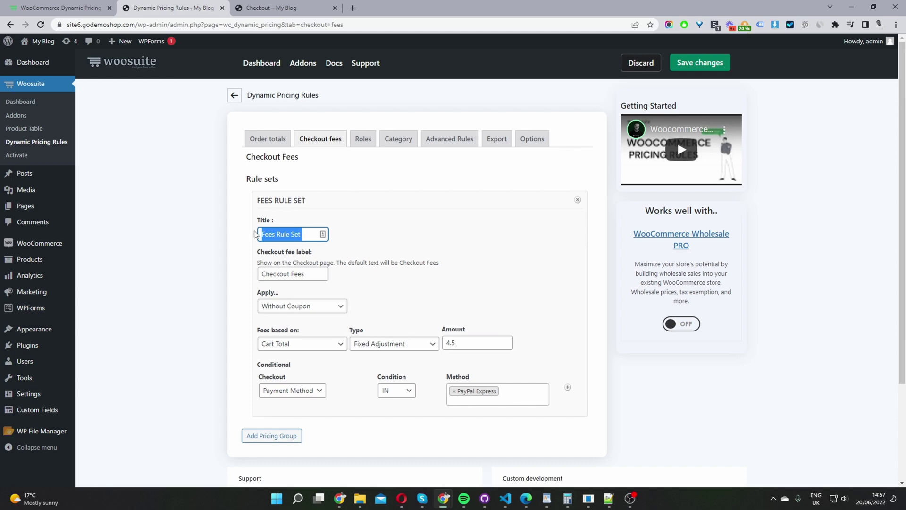
{"action": "type", "text": "Pay"}
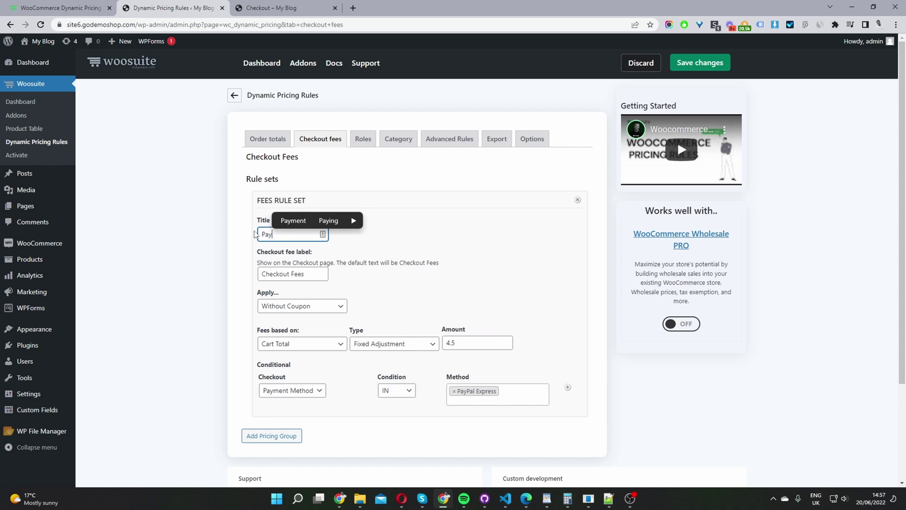
{"action": "type", "text": "pal handing fees"}
{"action": "key", "text": "Tab"}
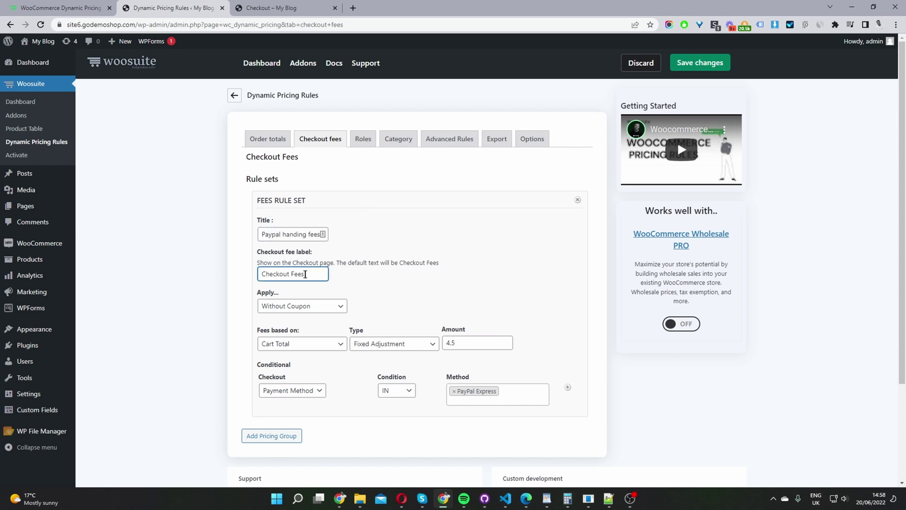
{"action": "left_click_drag", "start_coordinate": [308, 275], "coordinate": [260, 273]}
Step: Compare with the checkout's Checkout Fees line, then relabel the fee 'Handling fee', applied Without Coupon
{"action": "left_click", "coordinate": [286, 10]}
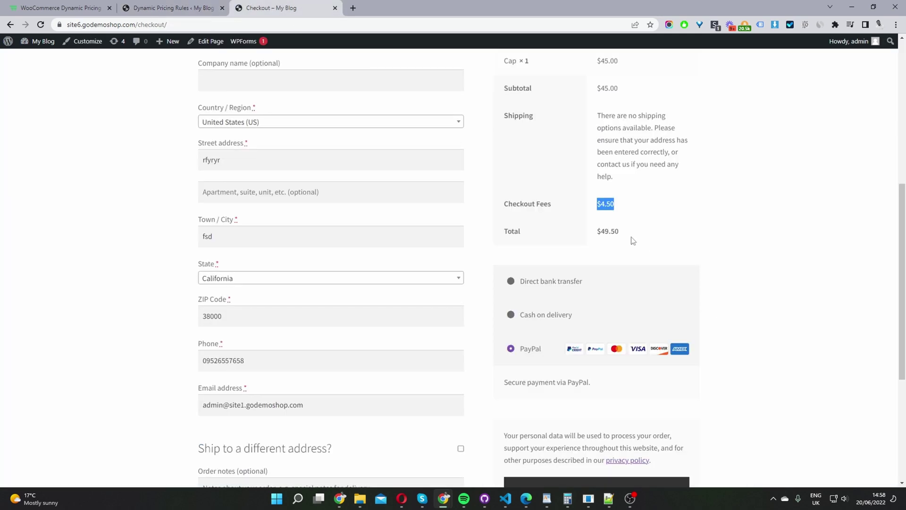
{"action": "left_click_drag", "start_coordinate": [551, 204], "coordinate": [506, 204]}
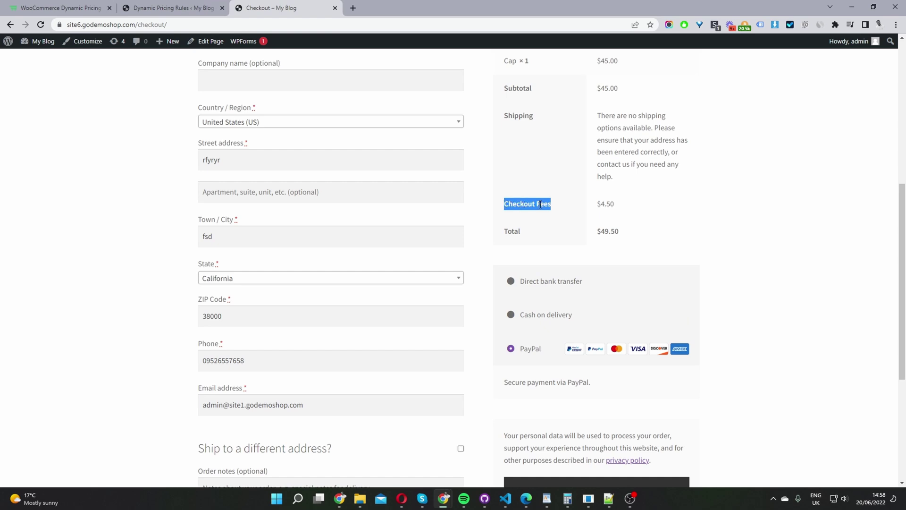
{"action": "left_click", "coordinate": [163, 8]}
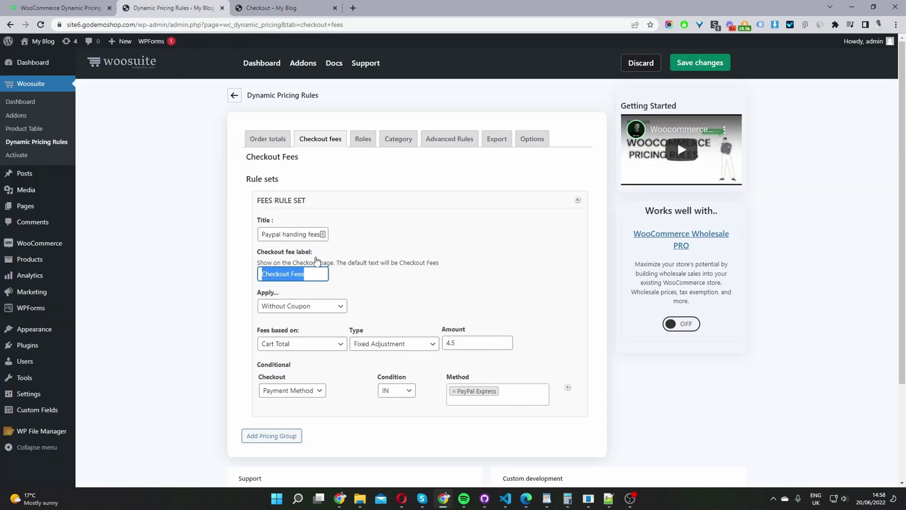
{"action": "left_click", "coordinate": [306, 273]}
{"action": "key", "text": "ctrl+a"}
{"action": "type", "text": "Handling fee"}
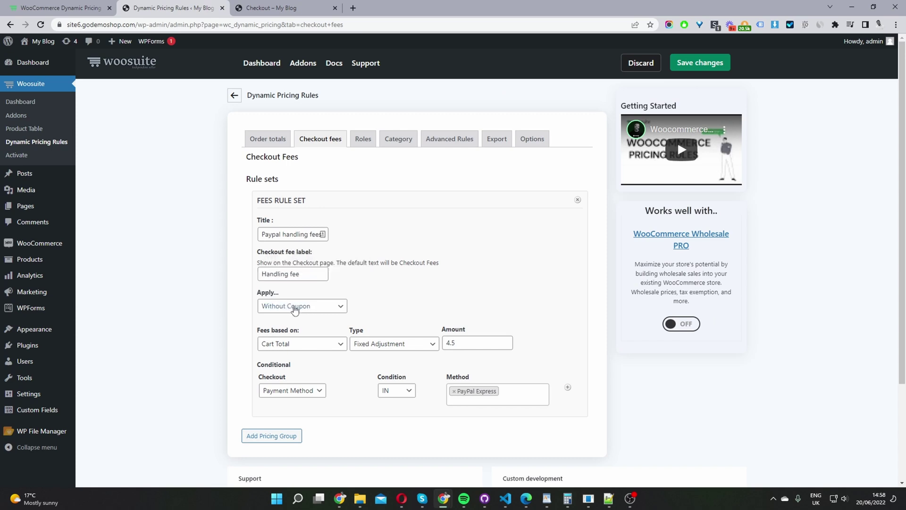
{"action": "left_click", "coordinate": [300, 309]}
{"action": "left_click", "coordinate": [299, 309]}
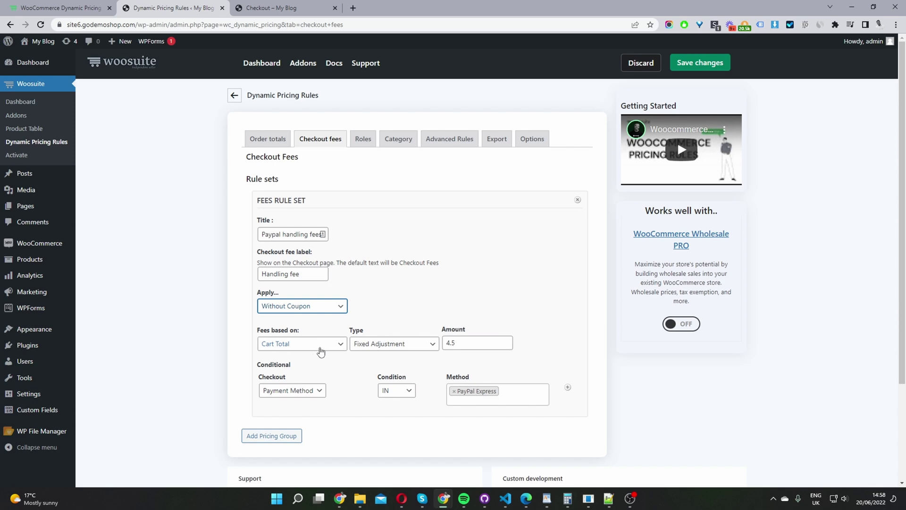
Step: Keep the fee condition Without Coupon and review the fee basis and type options
{"action": "left_click", "coordinate": [296, 306]}
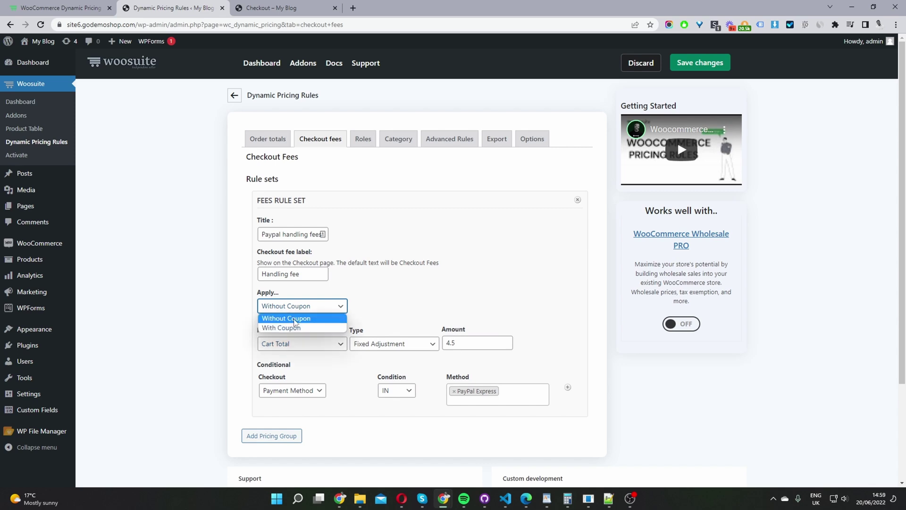
{"action": "left_click", "coordinate": [295, 318]}
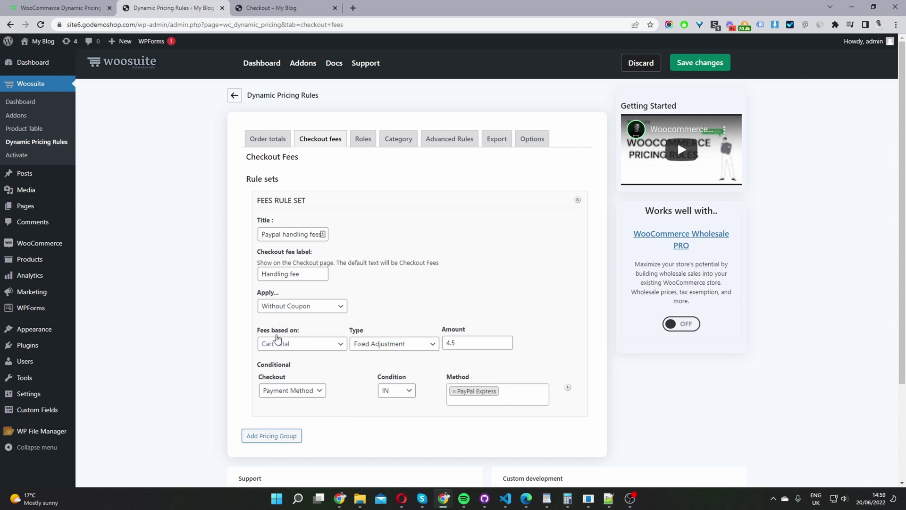
{"action": "left_click", "coordinate": [289, 348]}
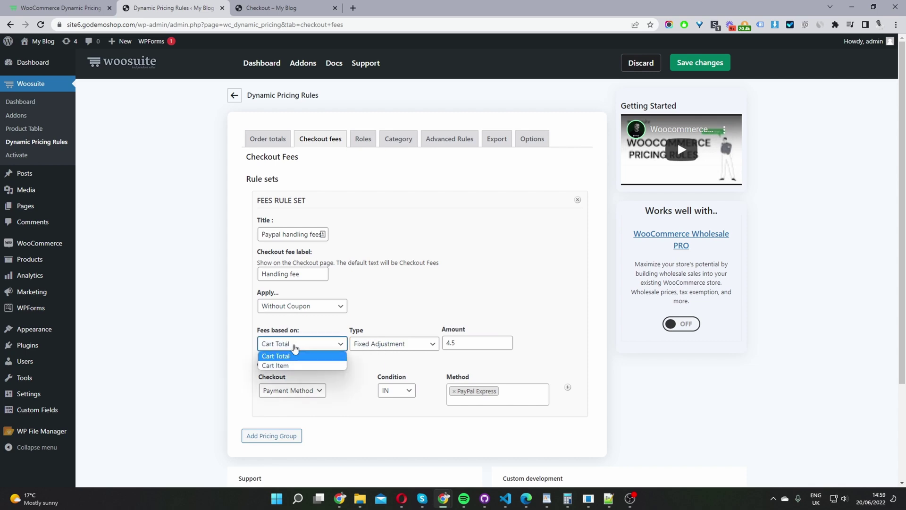
{"action": "left_click", "coordinate": [391, 350]}
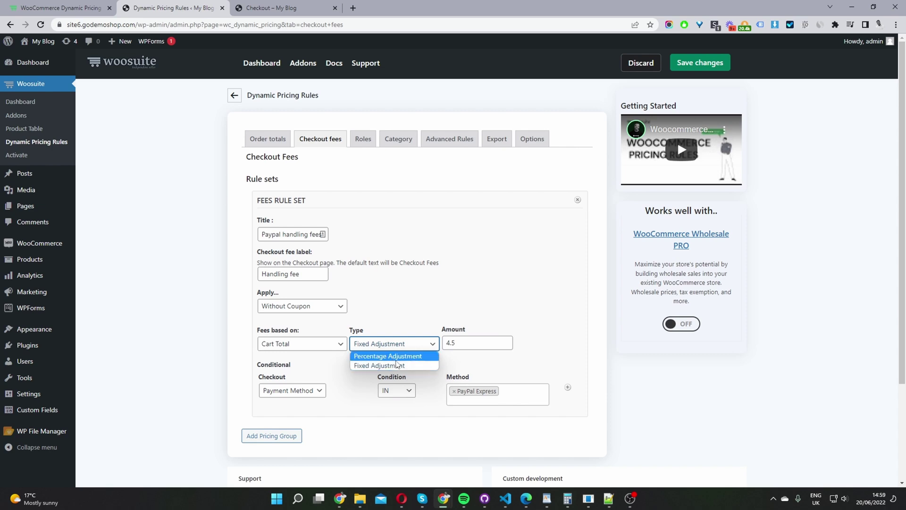
{"action": "left_click", "coordinate": [552, 308]}
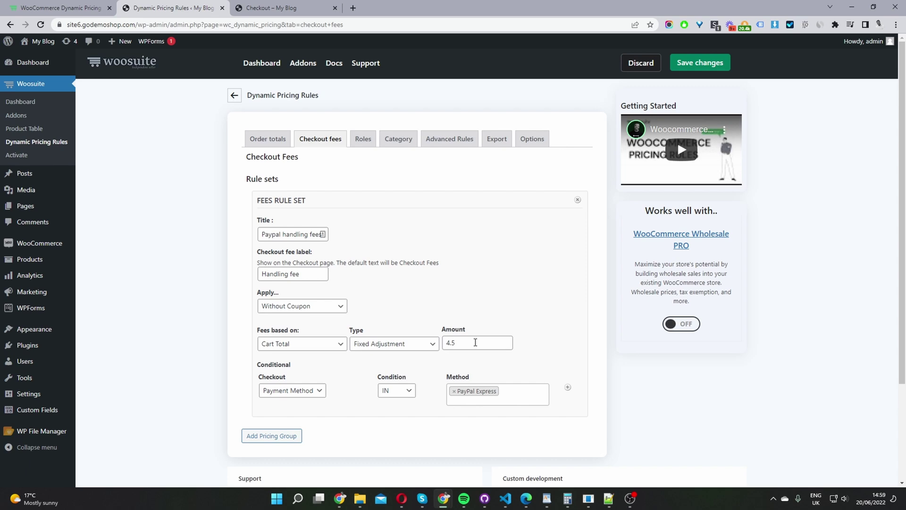
Step: Make the fee a 3.5 Percentage Adjustment instead of the fixed 4.5 amount
{"action": "left_click_drag", "start_coordinate": [476, 342], "coordinate": [448, 343]}
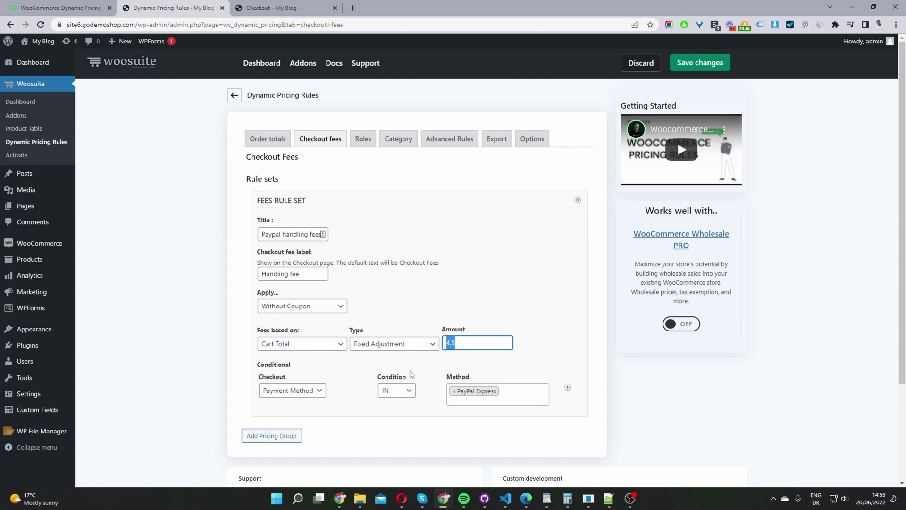
{"action": "left_click", "coordinate": [416, 345]}
{"action": "left_click", "coordinate": [412, 354]}
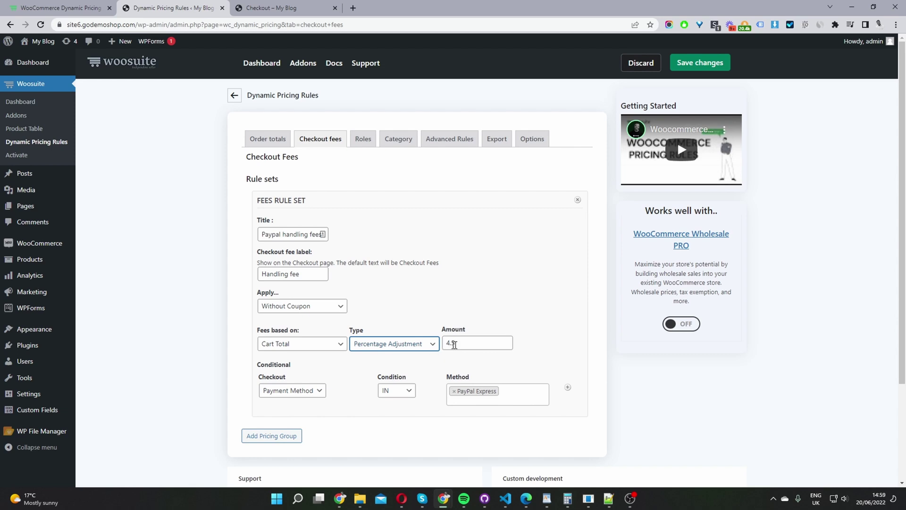
{"action": "key", "text": "Tab"}
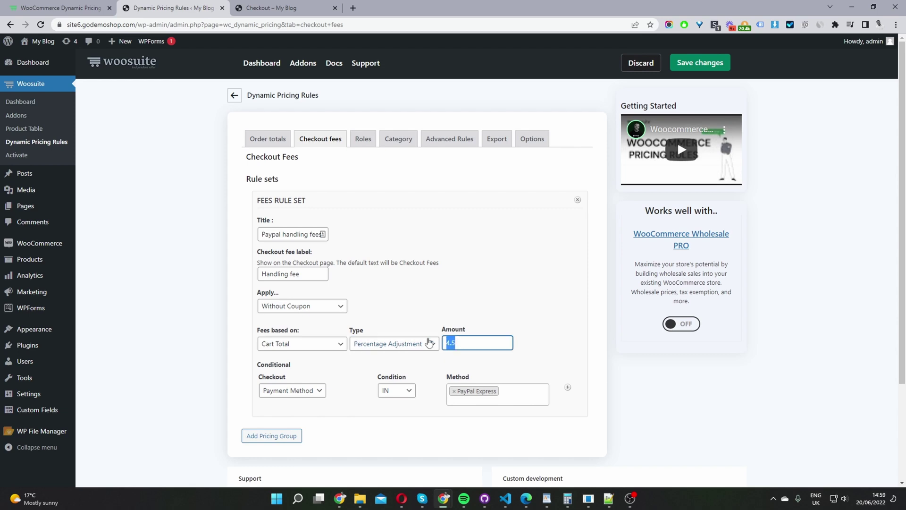
{"action": "type", "text": "3"}
Step: Keep the condition Payment Method IN PayPal Express and save the fee rule
{"action": "left_click", "coordinate": [286, 393]}
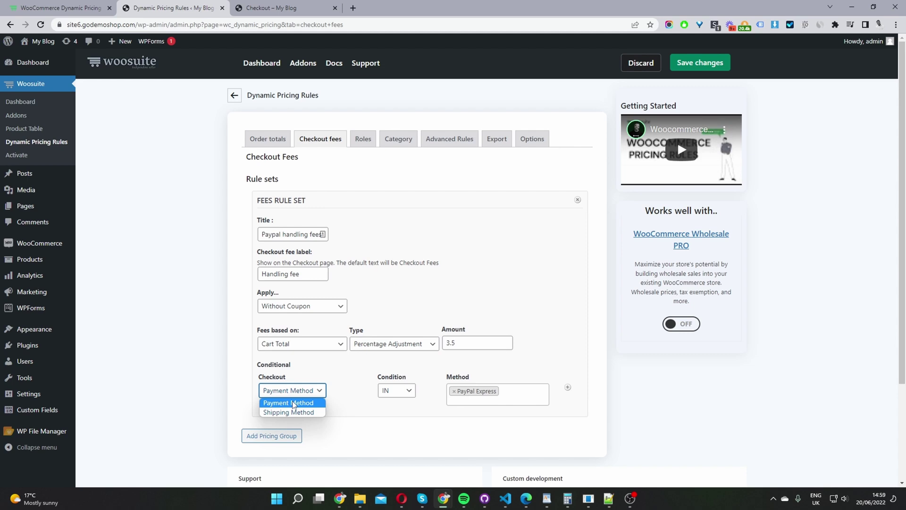
{"action": "left_click", "coordinate": [302, 400]}
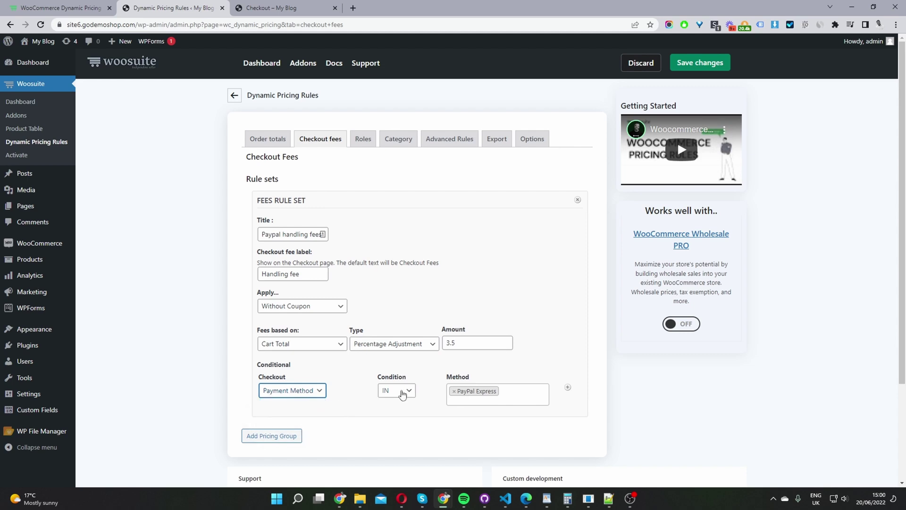
{"action": "left_click", "coordinate": [396, 393]}
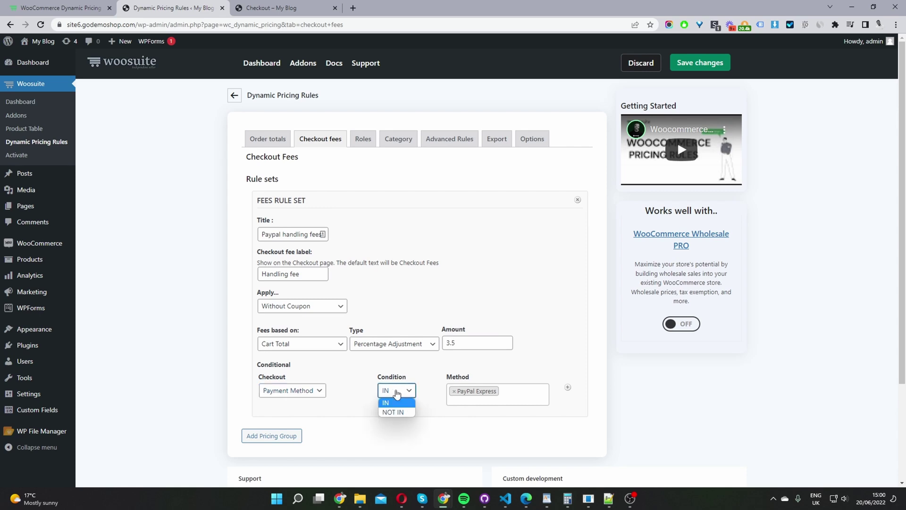
{"action": "left_click", "coordinate": [396, 401]}
{"action": "left_click", "coordinate": [512, 394]}
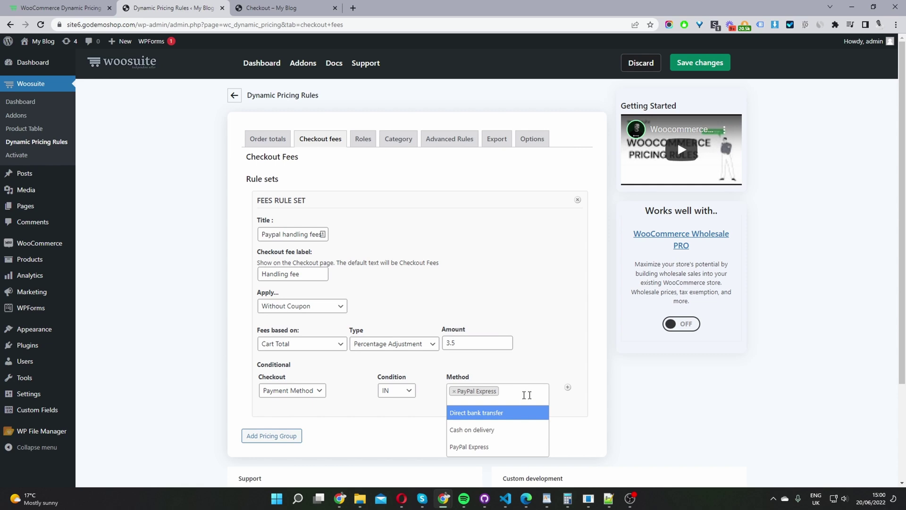
{"action": "left_click", "coordinate": [654, 395]}
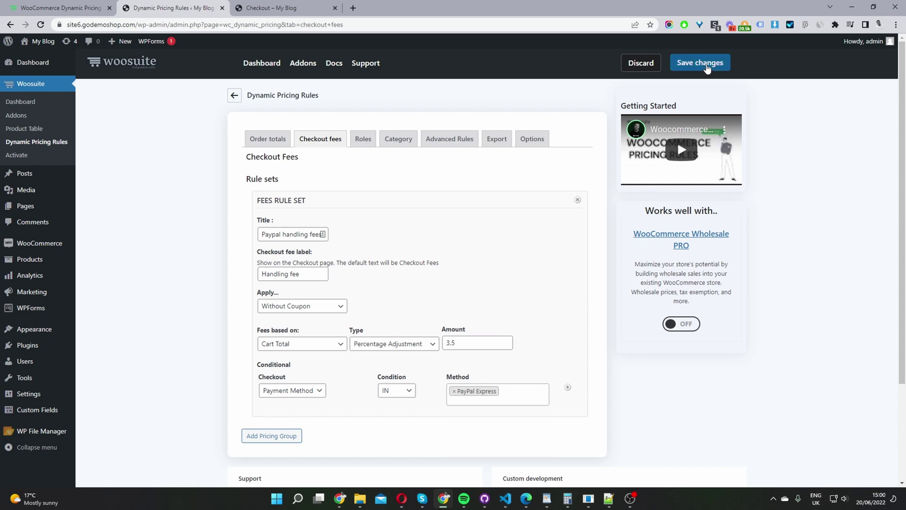
{"action": "left_click", "coordinate": [707, 67]}
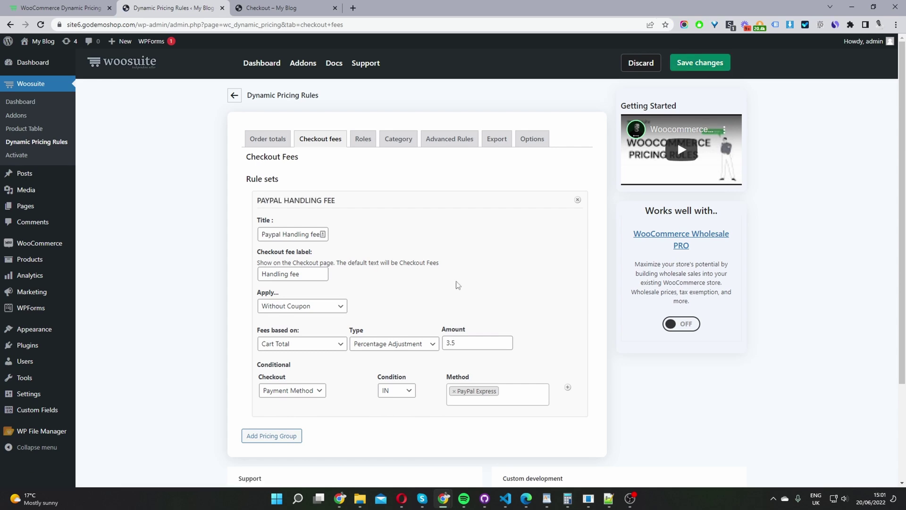
Step: On the checkout page, point out the old $4.50 checkout fee
{"action": "left_click", "coordinate": [255, 6]}
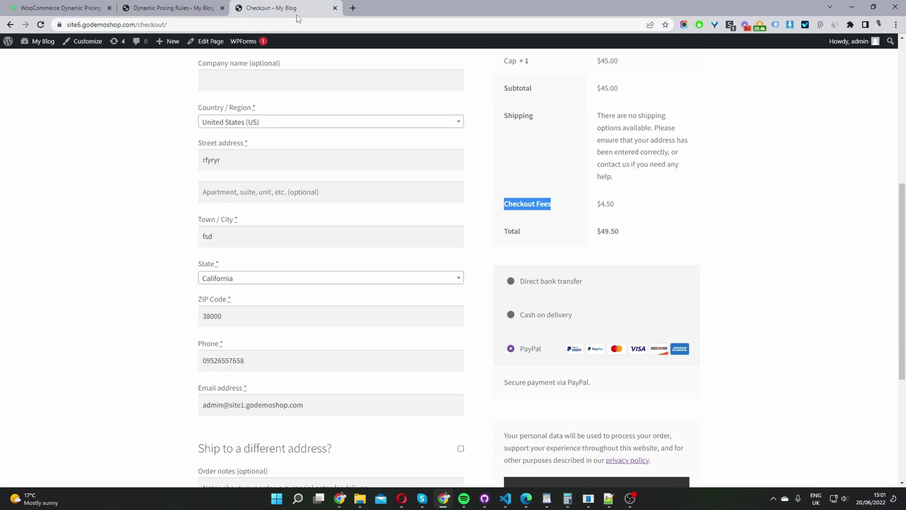
{"action": "scroll", "coordinate": [768, 282], "scroll_direction": "up", "scroll_amount": 3}
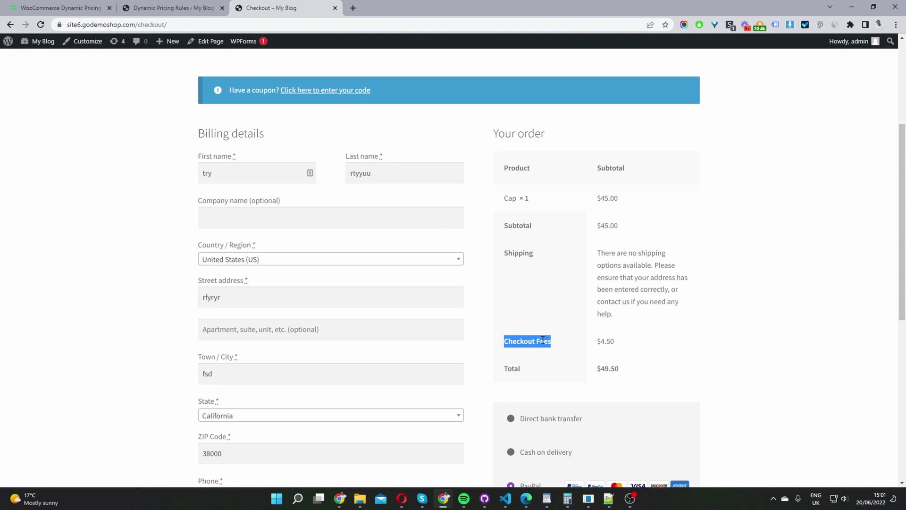
{"action": "left_click_drag", "start_coordinate": [616, 343], "coordinate": [596, 343]}
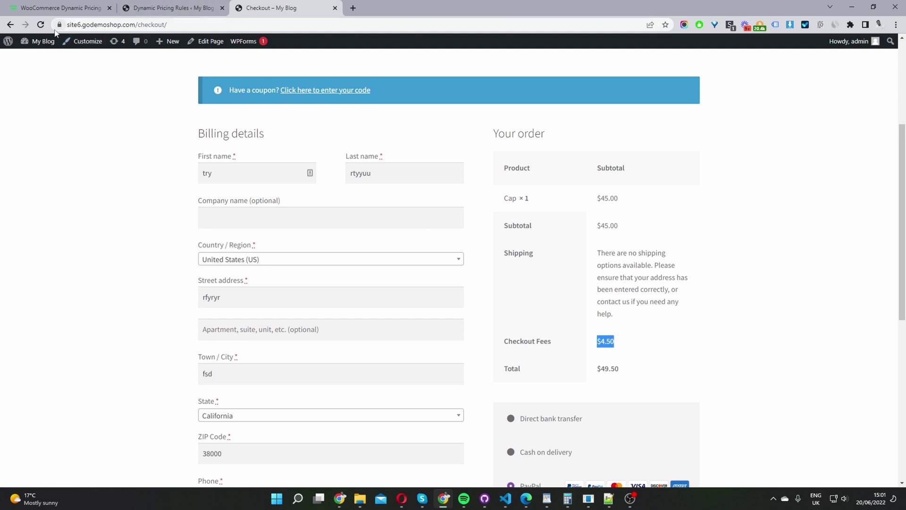
Step: Reload the checkout, choose PayPal, and confirm the $1.58 Handling fee and $46.58 total
{"action": "left_click", "coordinate": [40, 25]}
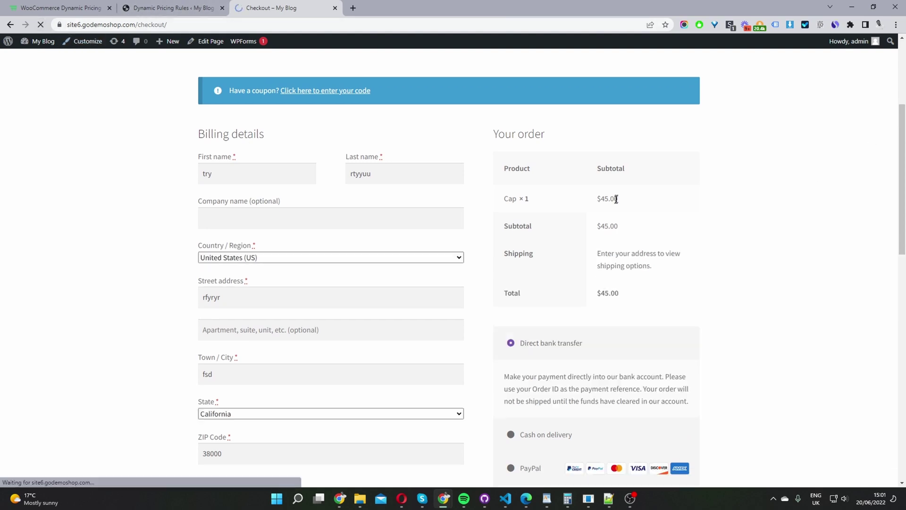
{"action": "scroll", "coordinate": [617, 253], "scroll_direction": "down", "scroll_amount": 5}
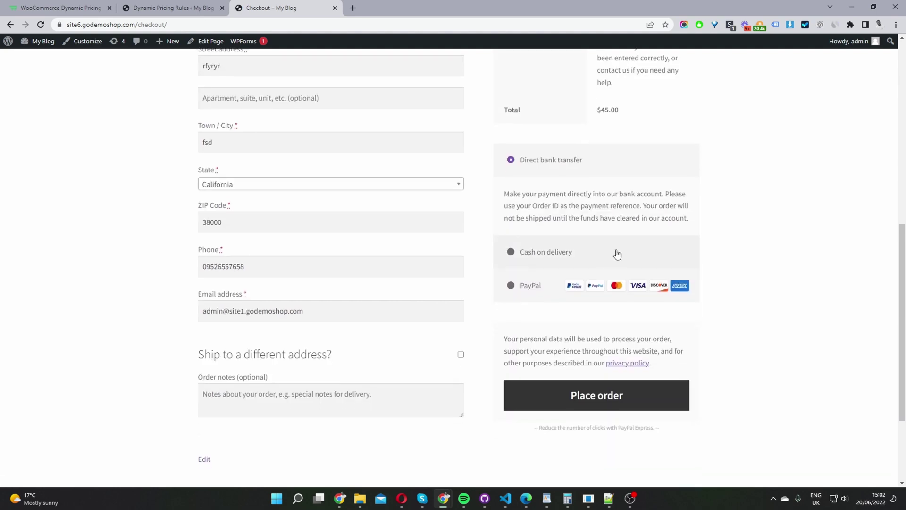
{"action": "left_click", "coordinate": [540, 285]}
{"action": "scroll", "coordinate": [770, 275], "scroll_direction": "up", "scroll_amount": 3}
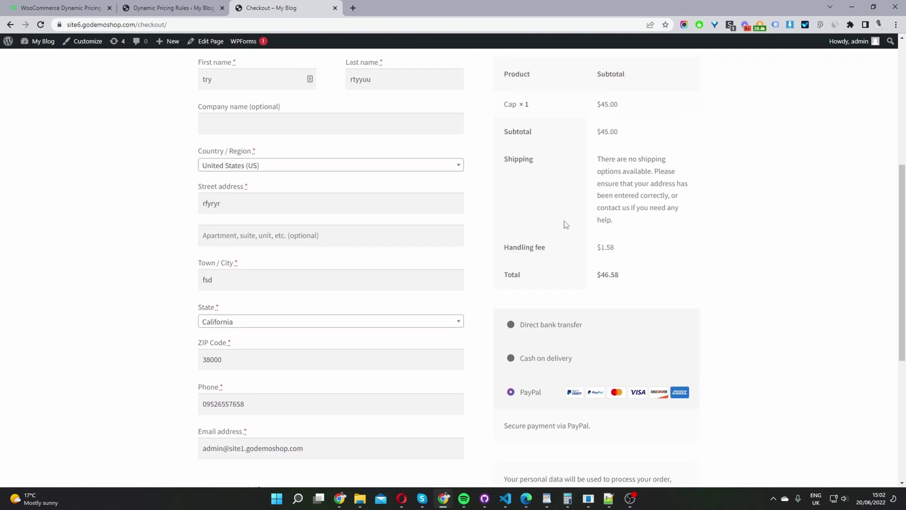
{"action": "left_click_drag", "start_coordinate": [555, 257], "coordinate": [512, 241]}
{"action": "left_click_drag", "start_coordinate": [624, 249], "coordinate": [603, 246]}
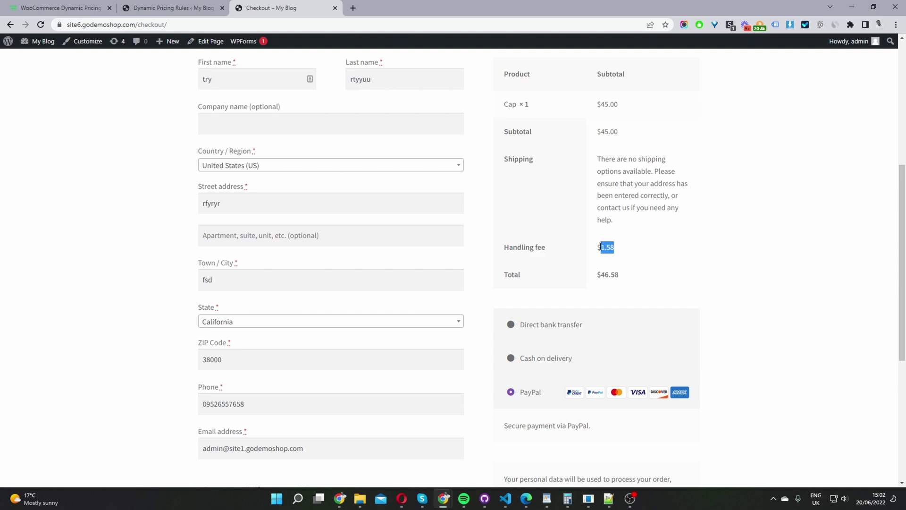